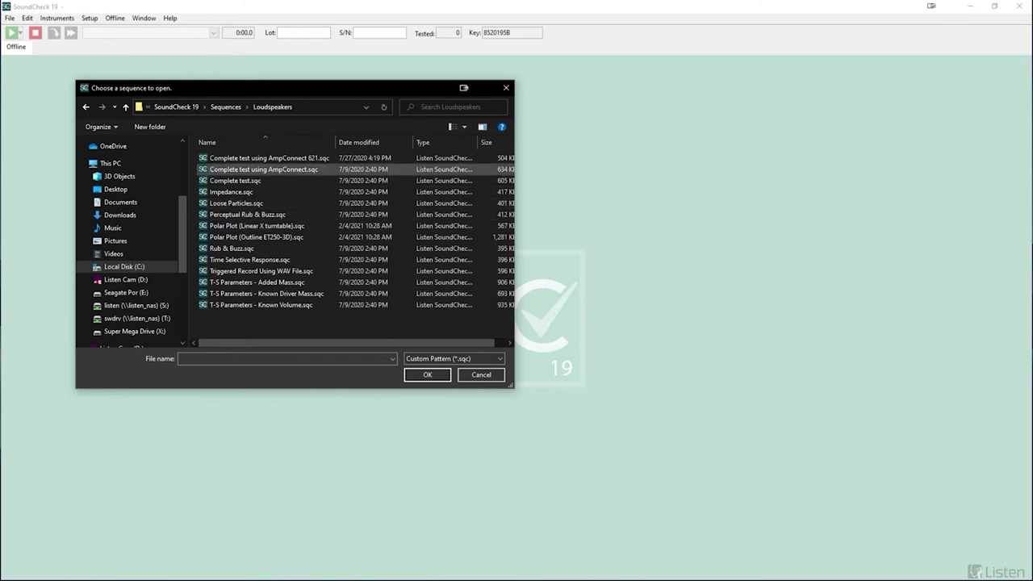
Open the loudspeaker sequence "Complete test using AmpConnect.sqc"
click(264, 169)
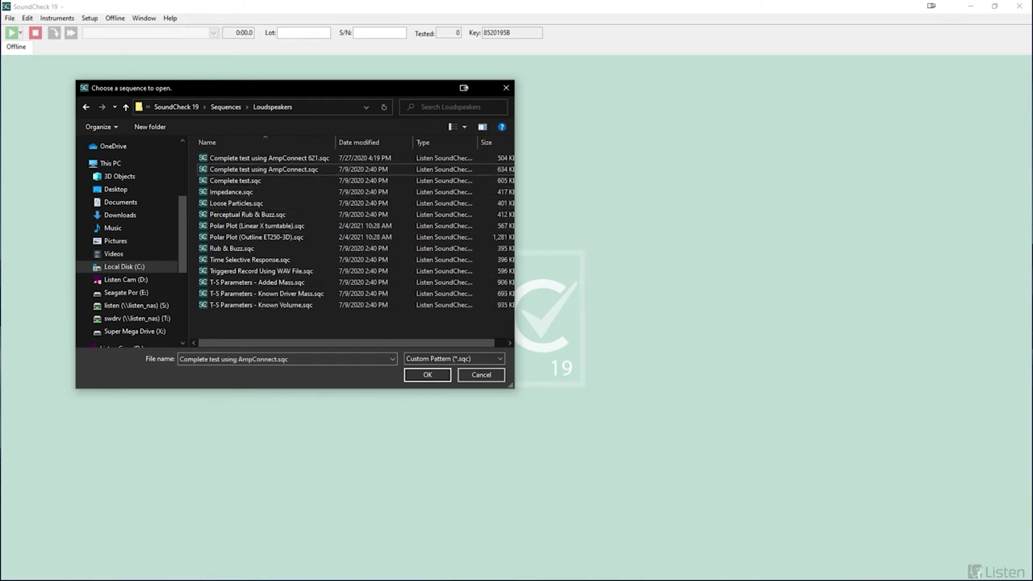
key(Return)
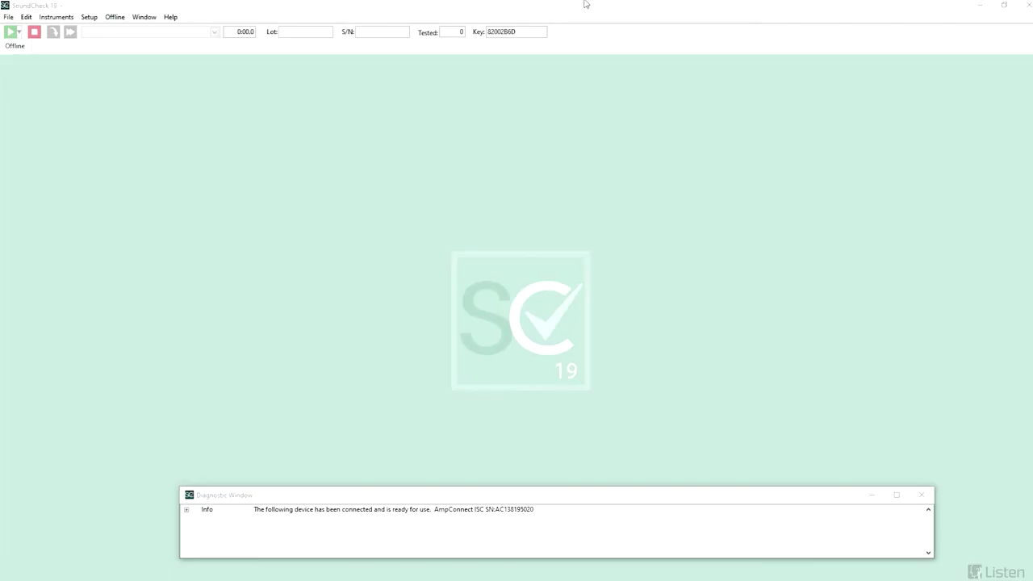
Open the system hardware setup and review the audio input and output channels assigned to the AmpConnect ISC
click(89, 17)
click(111, 36)
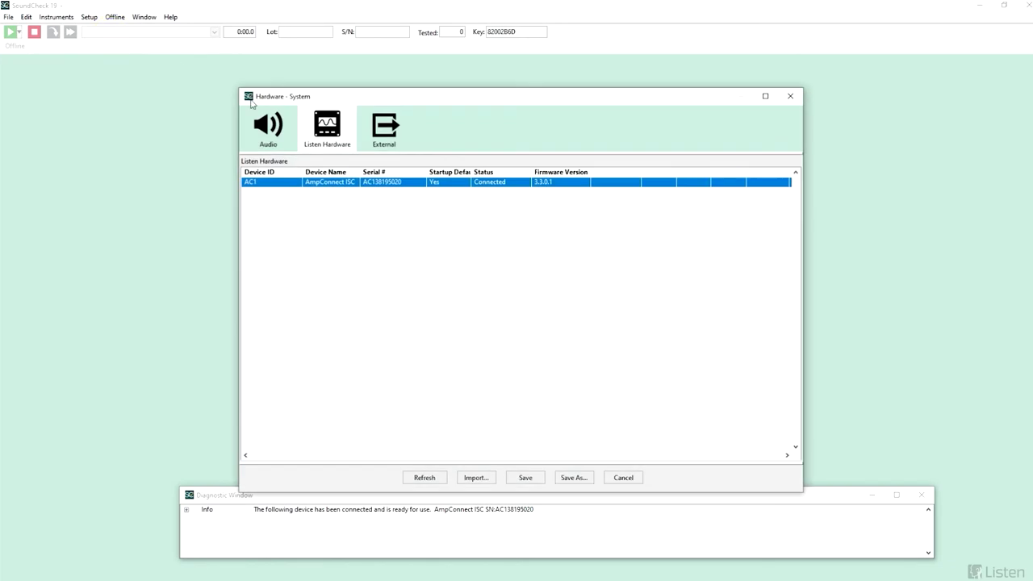
click(289, 124)
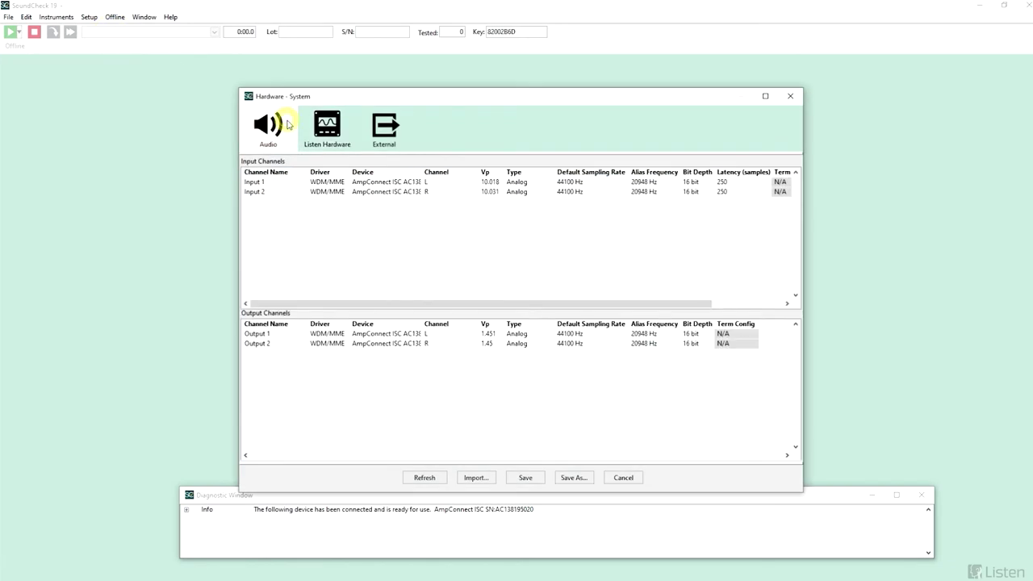
click(296, 184)
click(294, 192)
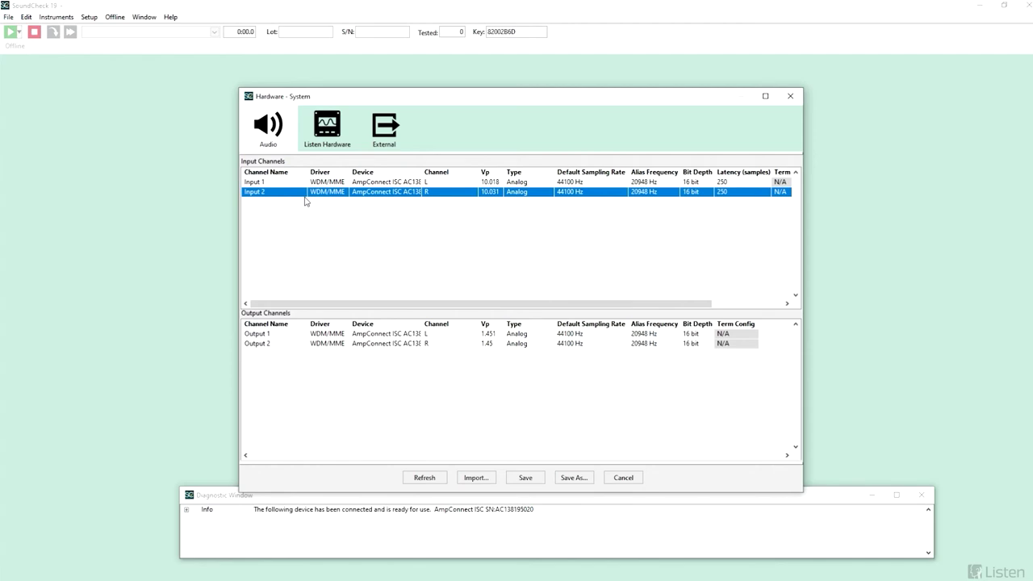
click(282, 343)
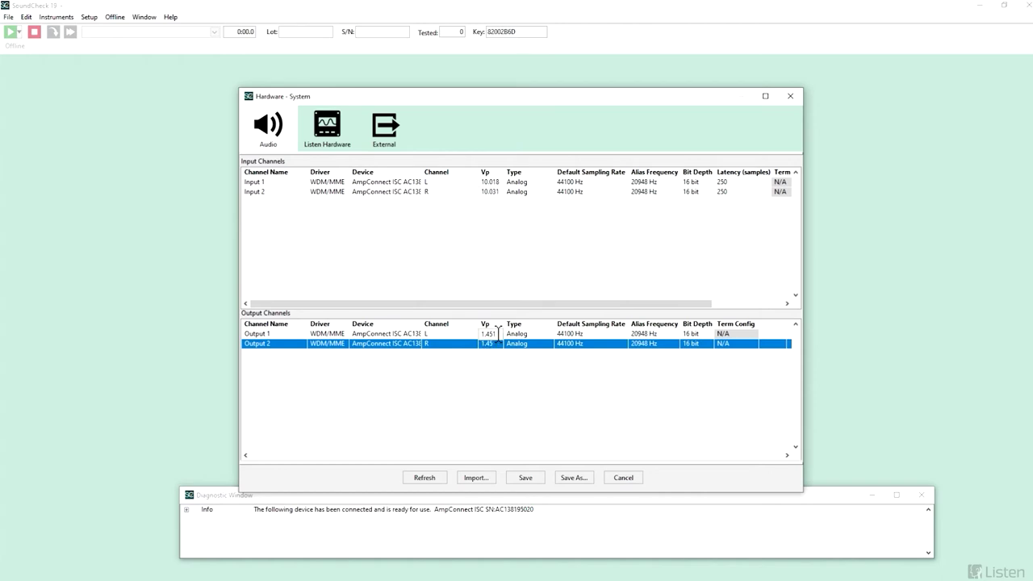
Open the startup default settings of the AmpConnect ISC device and keep the Reference input gain at 0dB
click(327, 130)
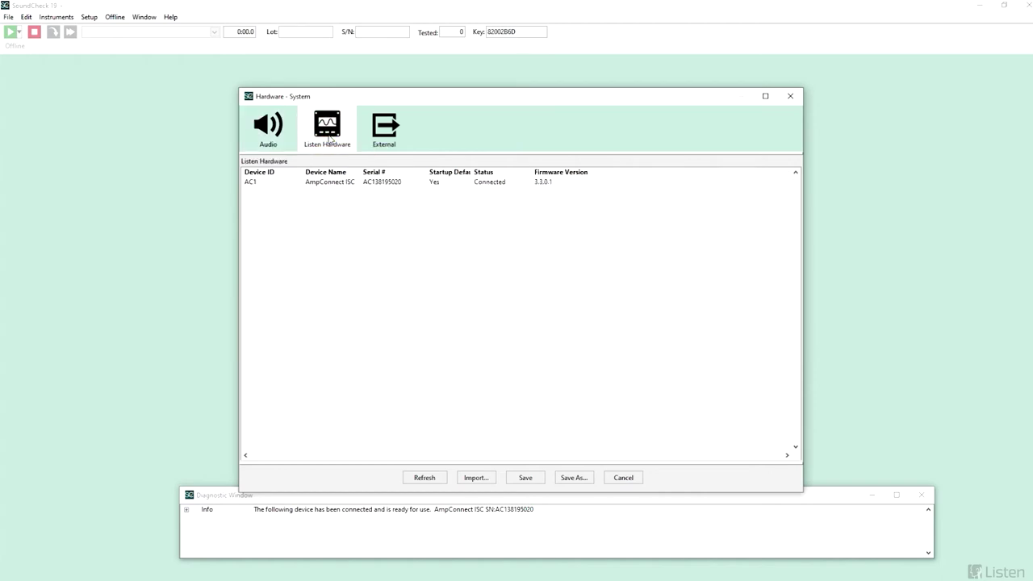
right_click(350, 185)
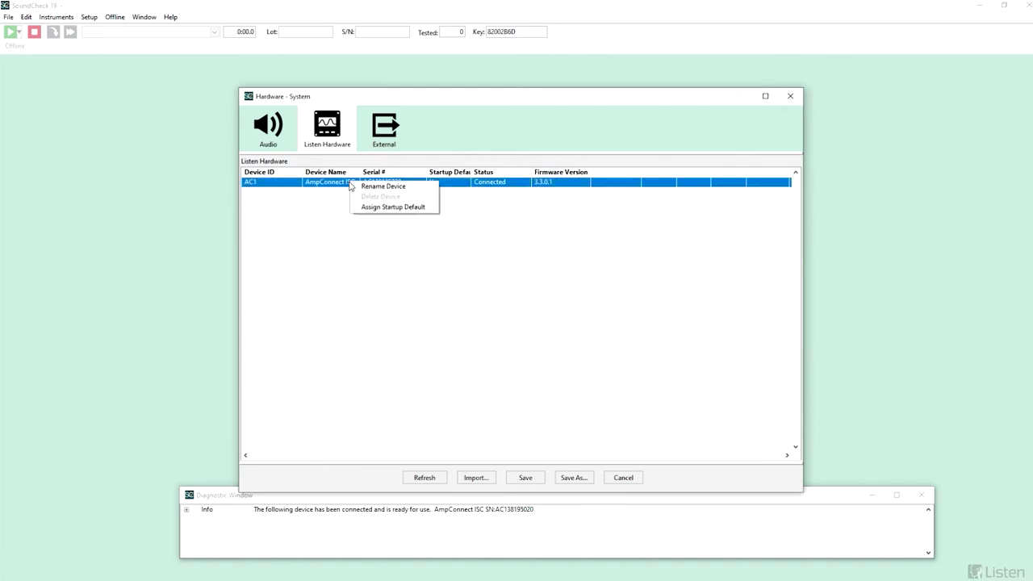
click(409, 207)
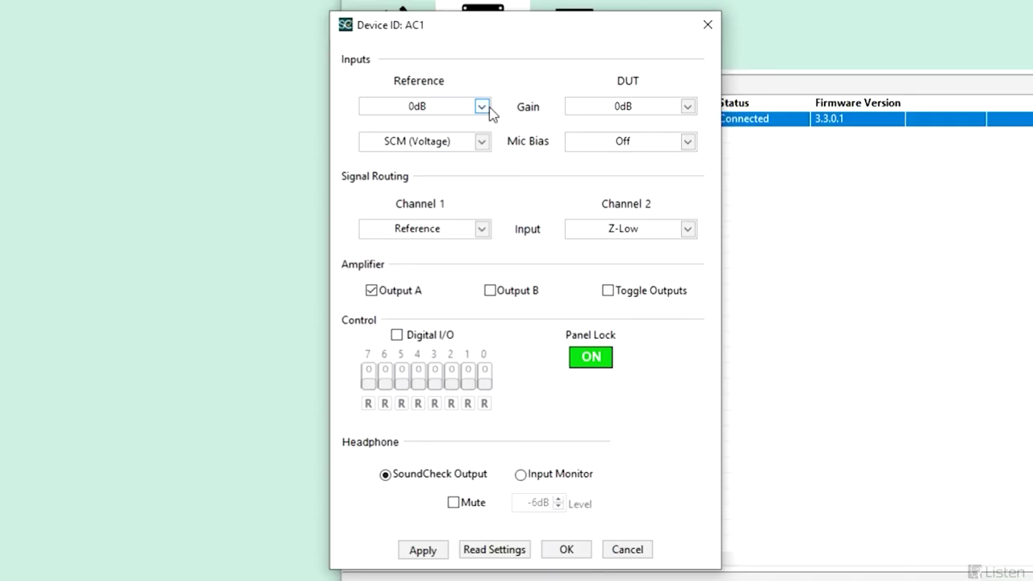
click(489, 106)
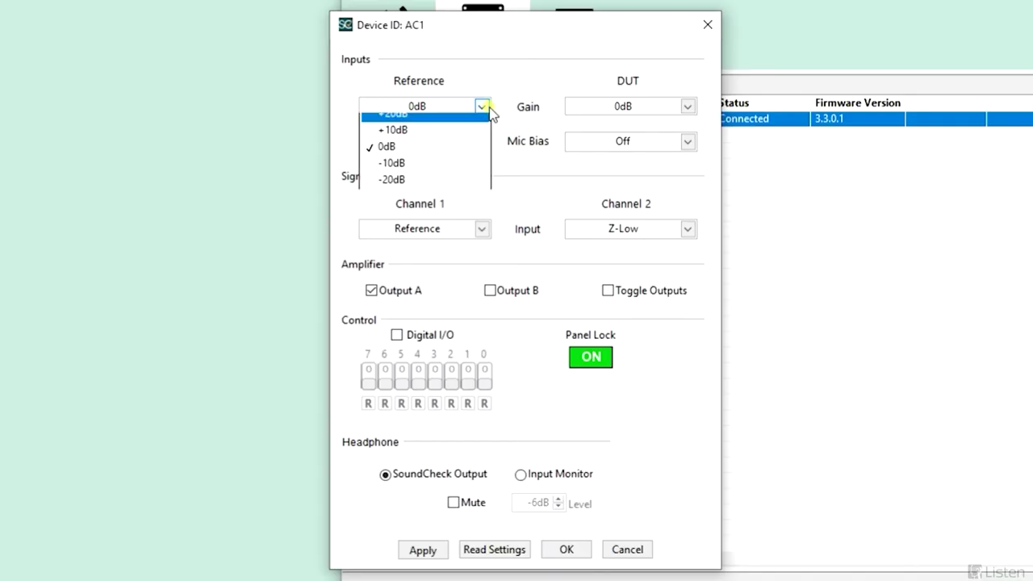
click(418, 193)
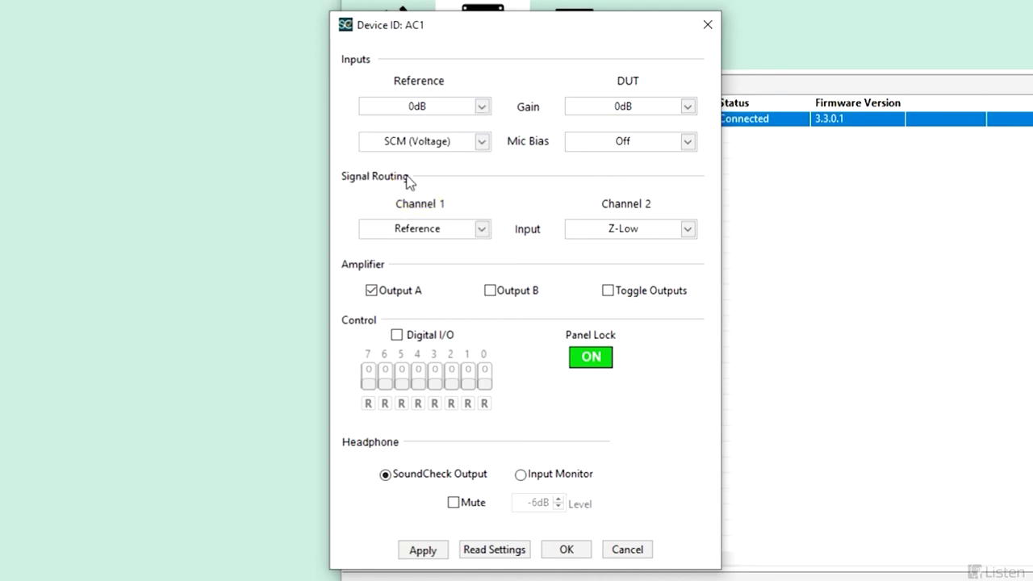
Keep the Reference mic bias at SCM (Voltage) and the Channel 2 input at Z-Low, then save the hardware setup
click(475, 147)
click(465, 177)
click(688, 233)
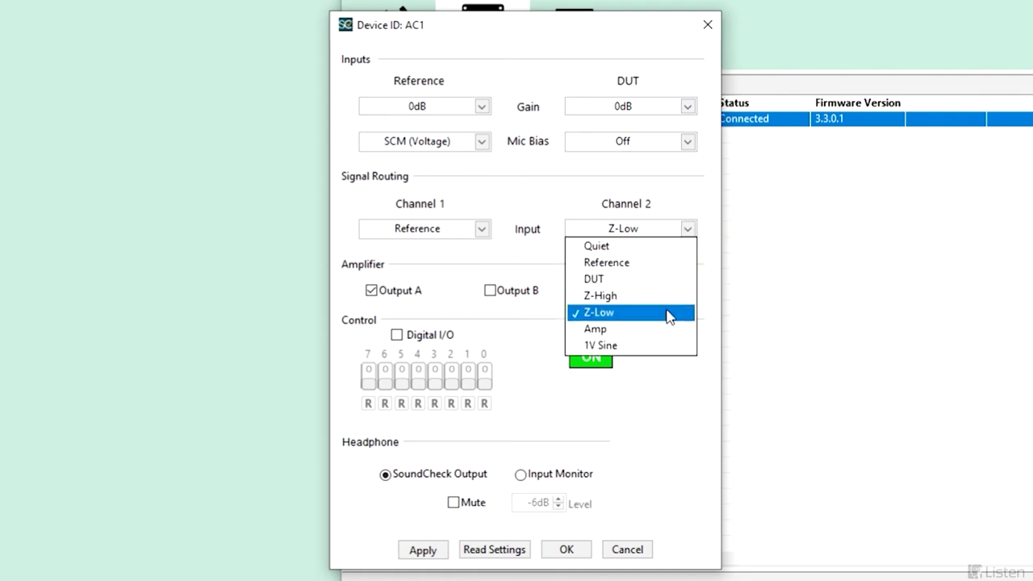
click(669, 314)
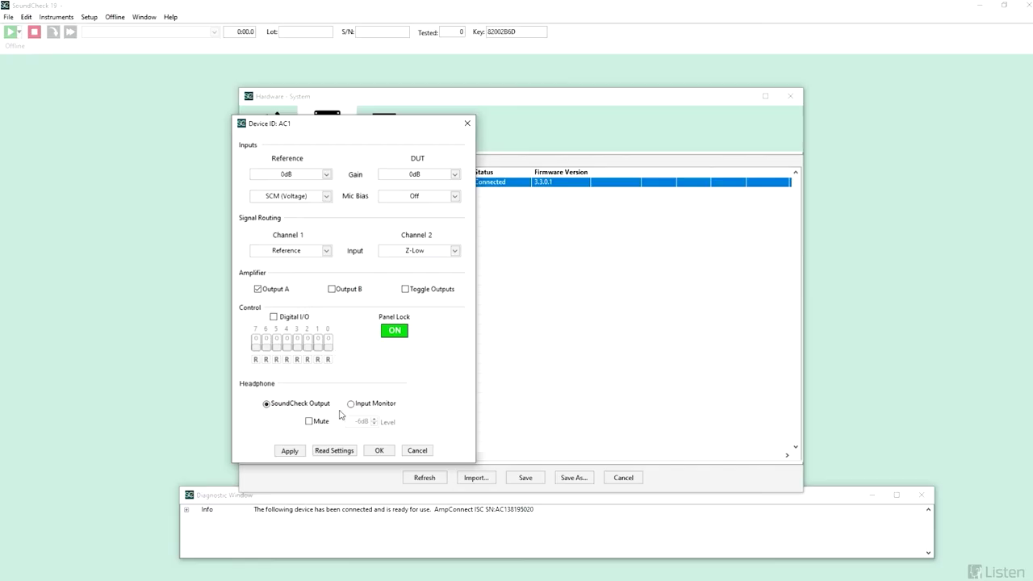
click(378, 451)
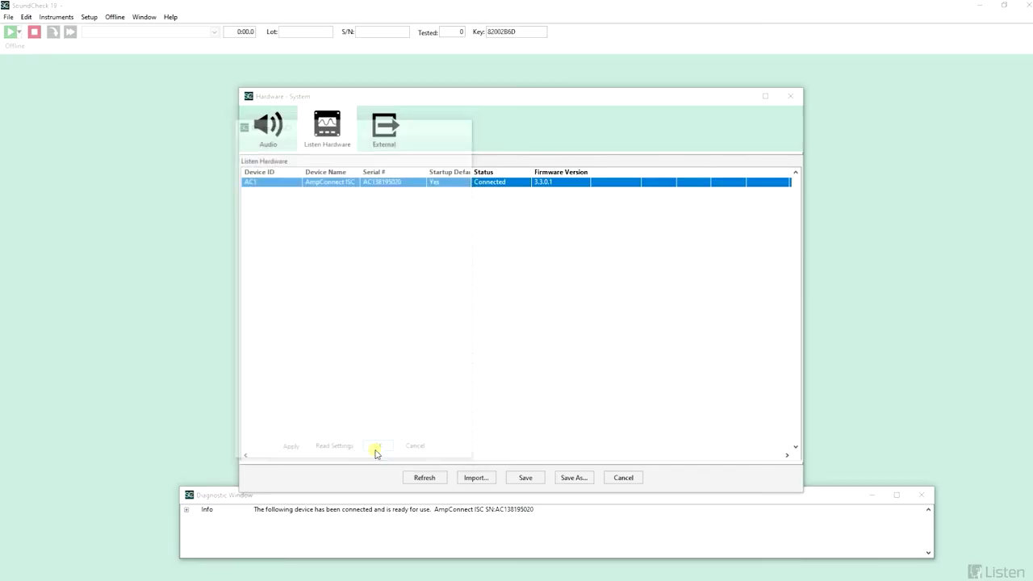
click(523, 479)
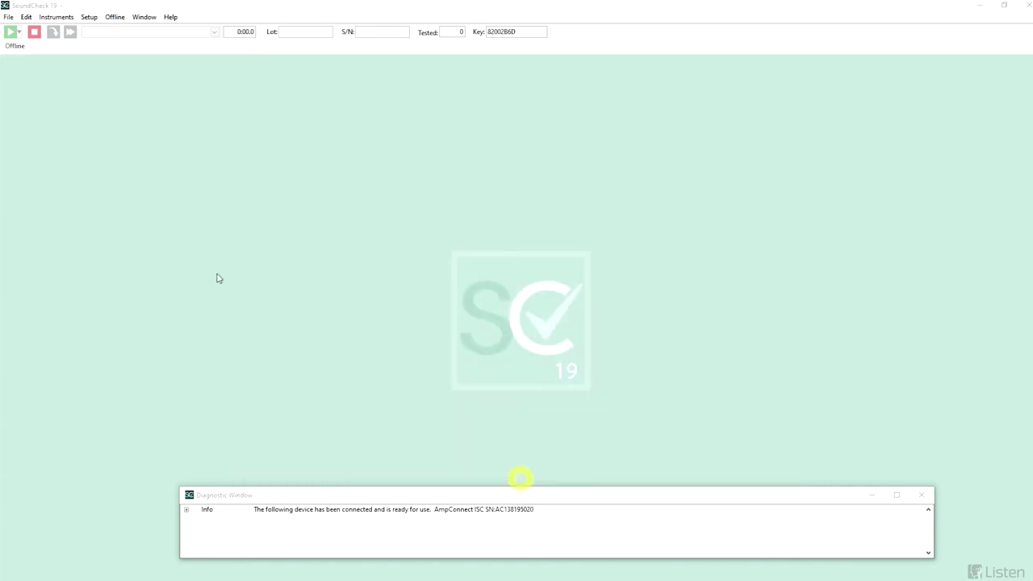
Open the system calibration setup and choose the Reference Mic input signal path with device AC1 on channel Ref
click(89, 17)
click(105, 42)
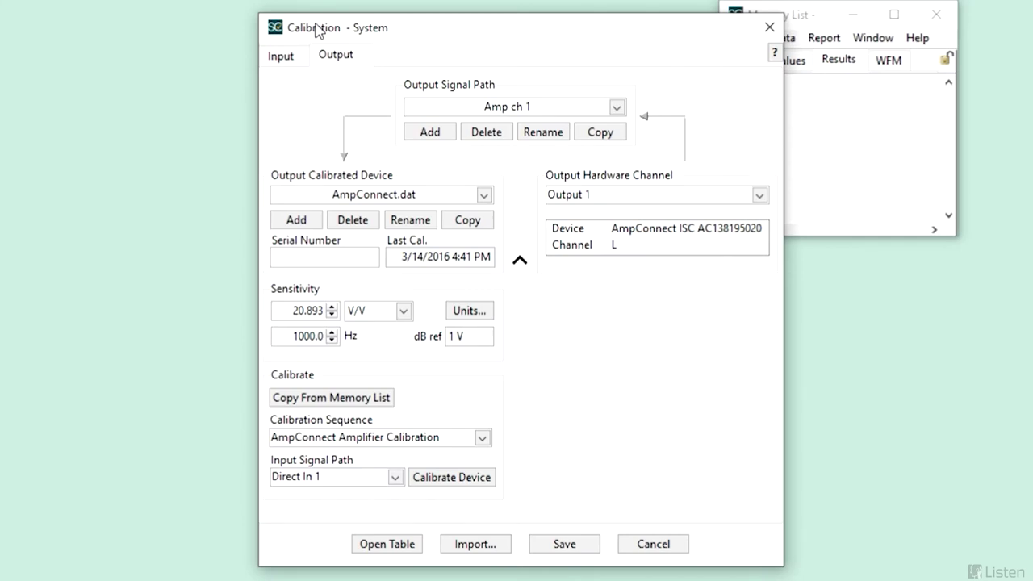
click(386, 155)
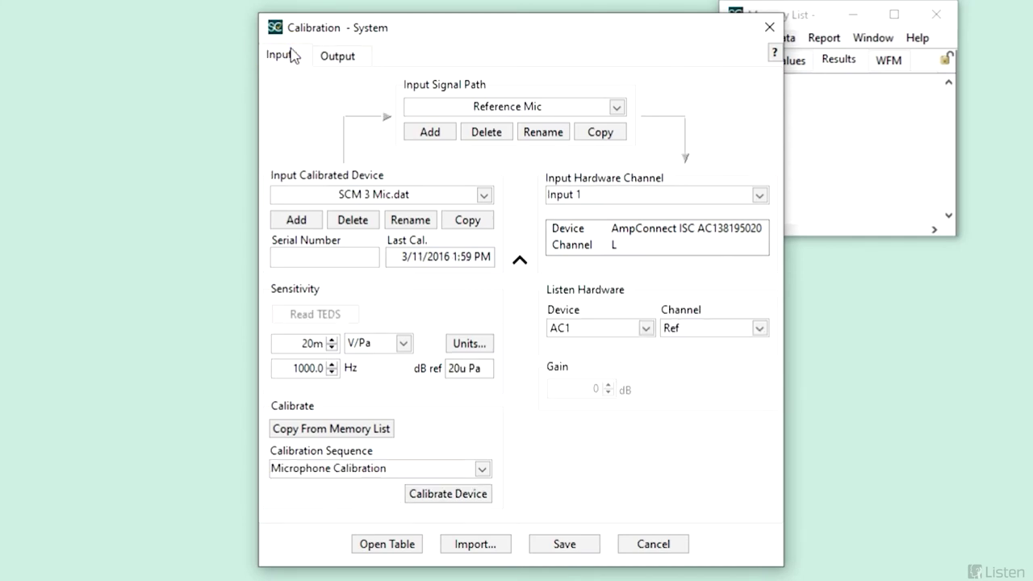
click(616, 109)
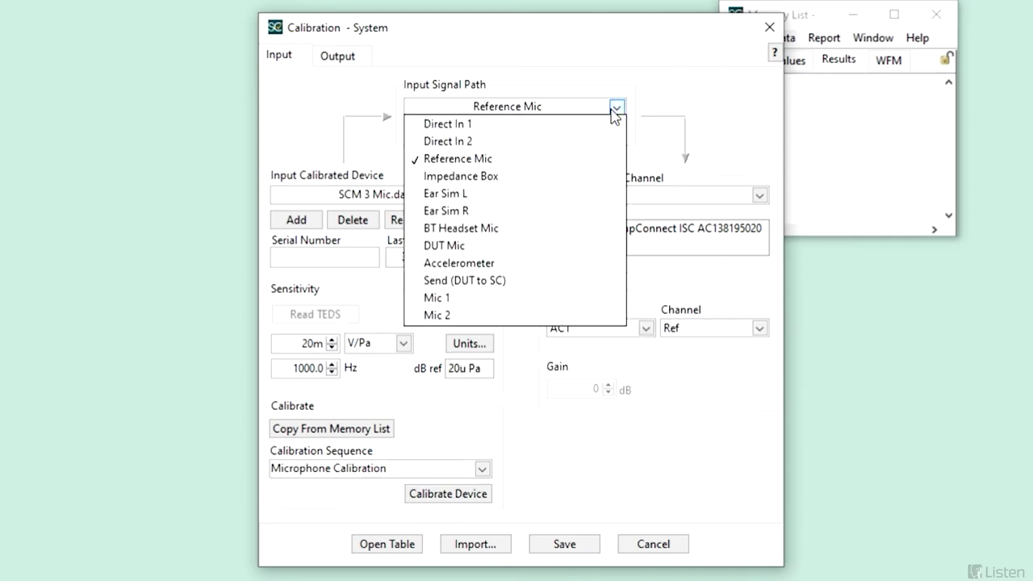
click(576, 161)
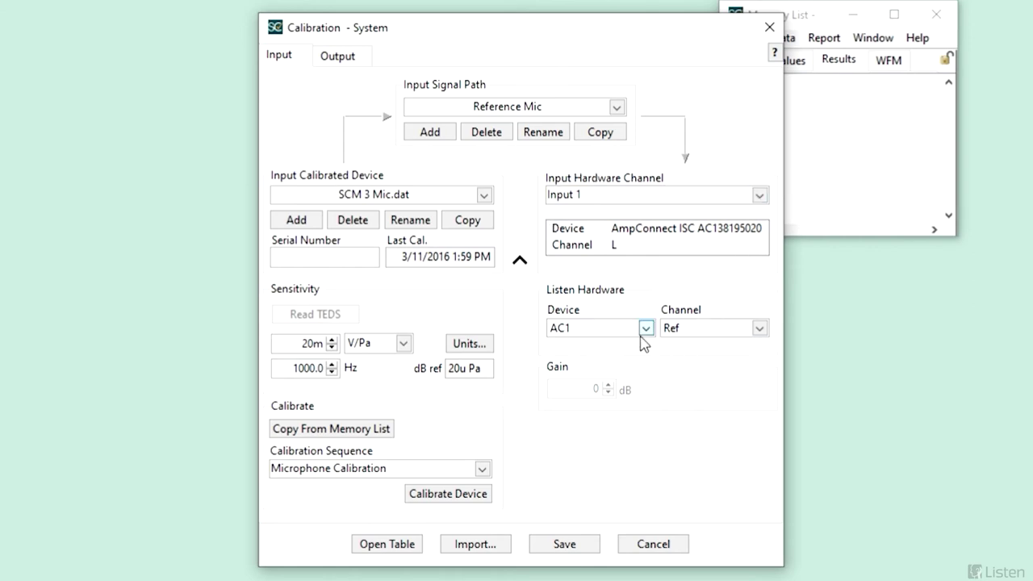
click(715, 331)
click(717, 339)
Keep the Amp ch 1 output signal path on hardware channel Output 1 and save the calibration setup
click(339, 57)
click(595, 113)
click(595, 113)
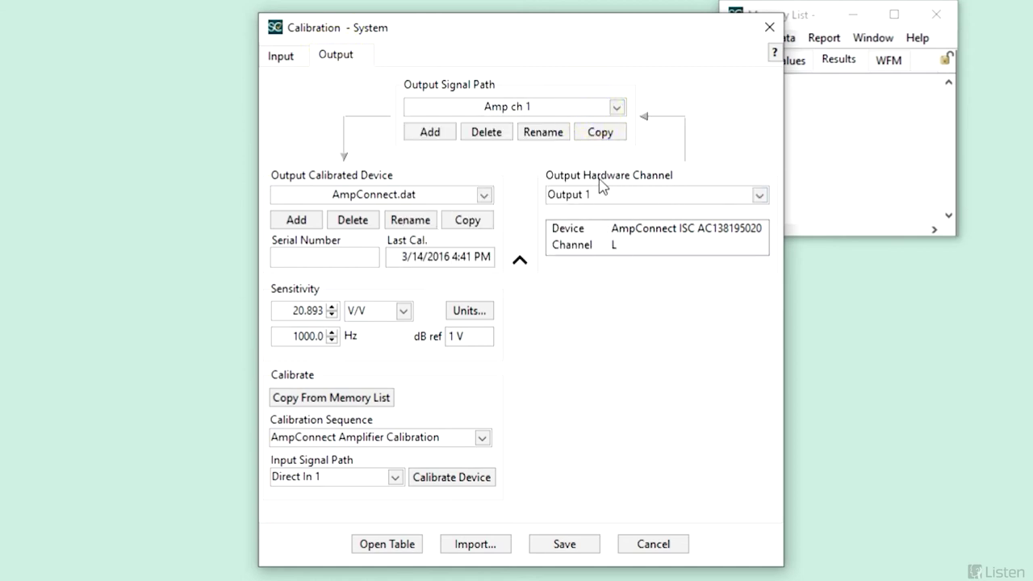
click(635, 196)
click(635, 196)
click(563, 544)
Open the loudspeaker sequence "Complete test using AmpConnect.sqc" and show its steps in the sequence editor
click(10, 17)
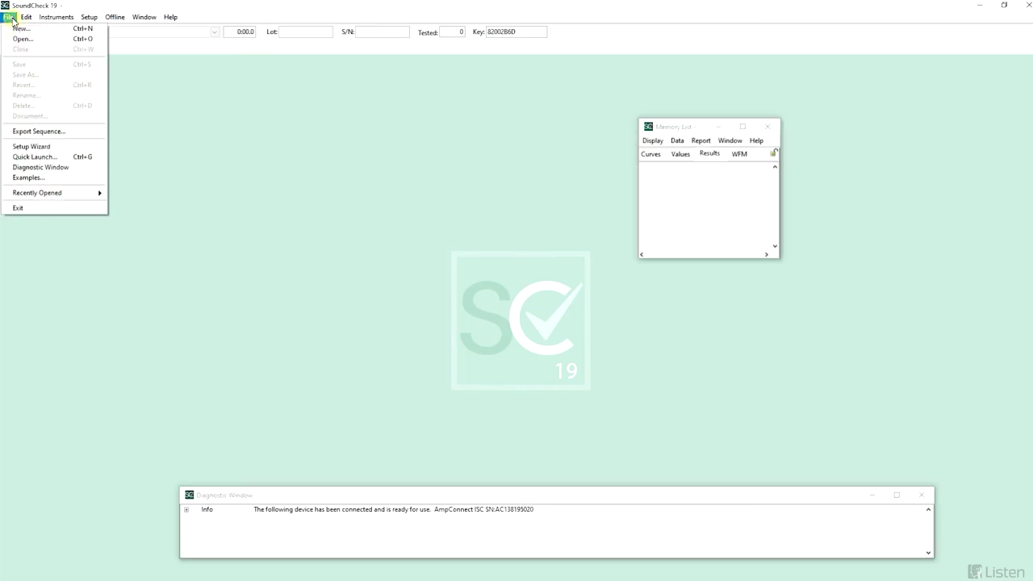
click(22, 38)
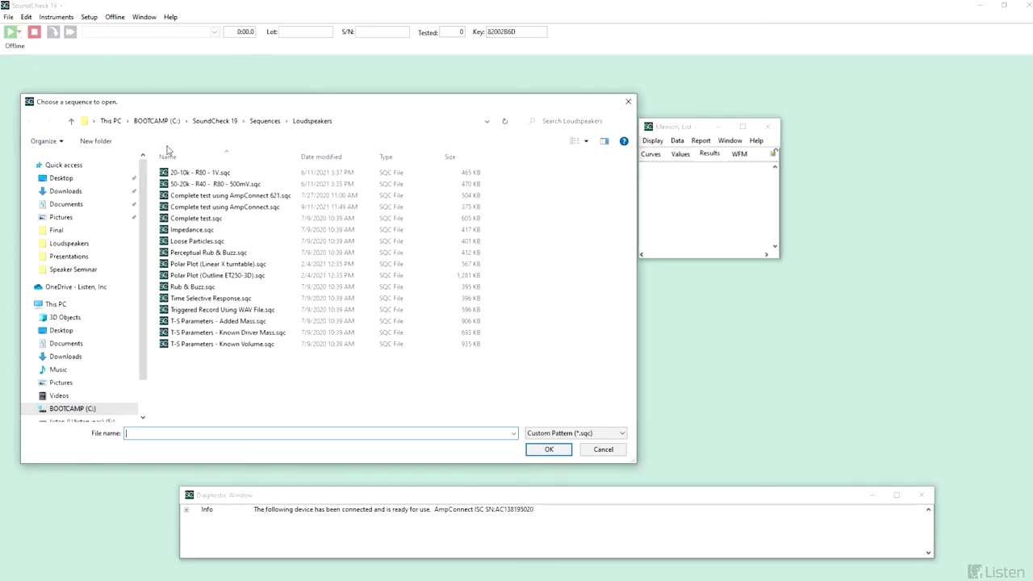
double_click(249, 207)
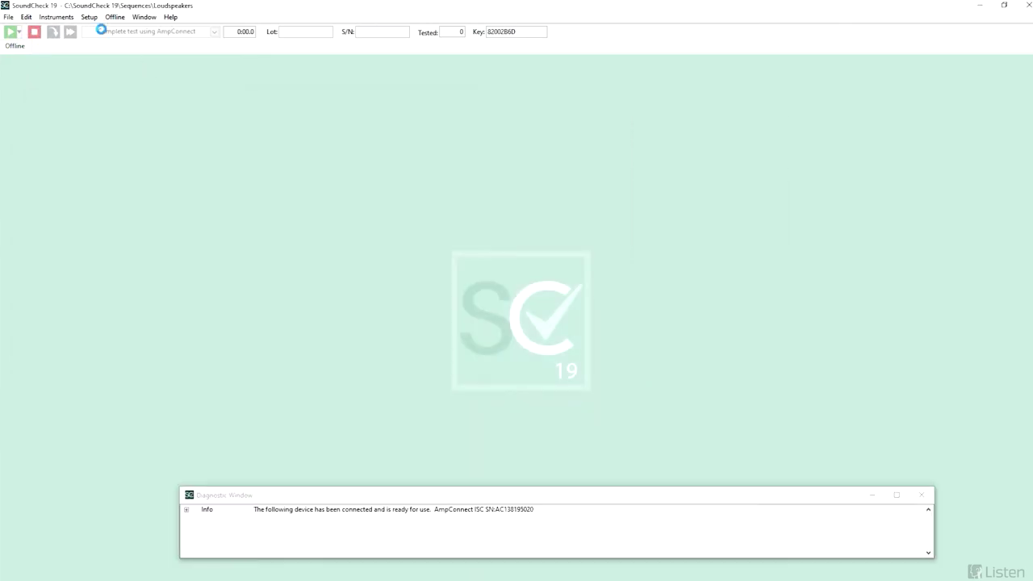
click(66, 55)
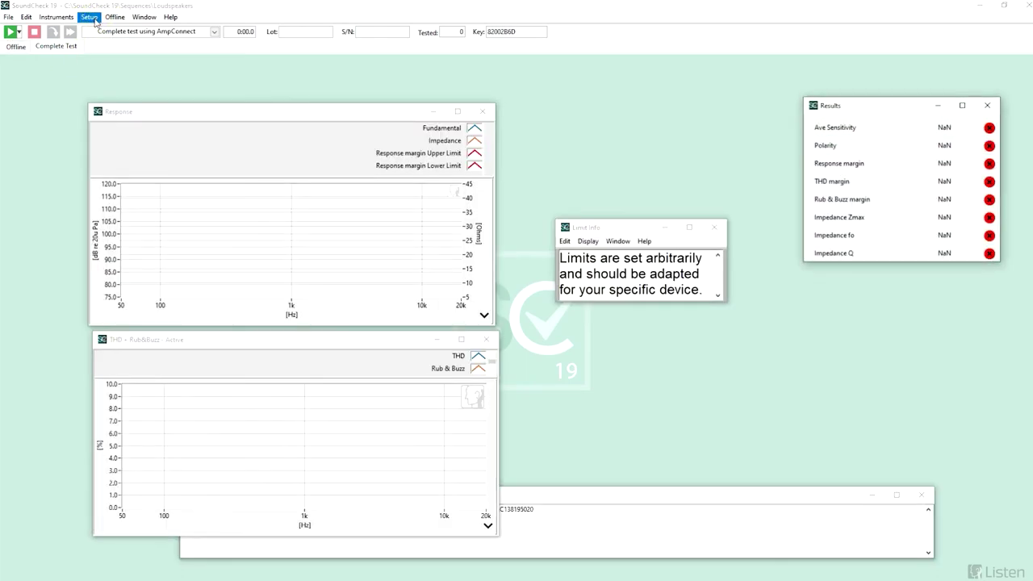
click(89, 17)
click(109, 203)
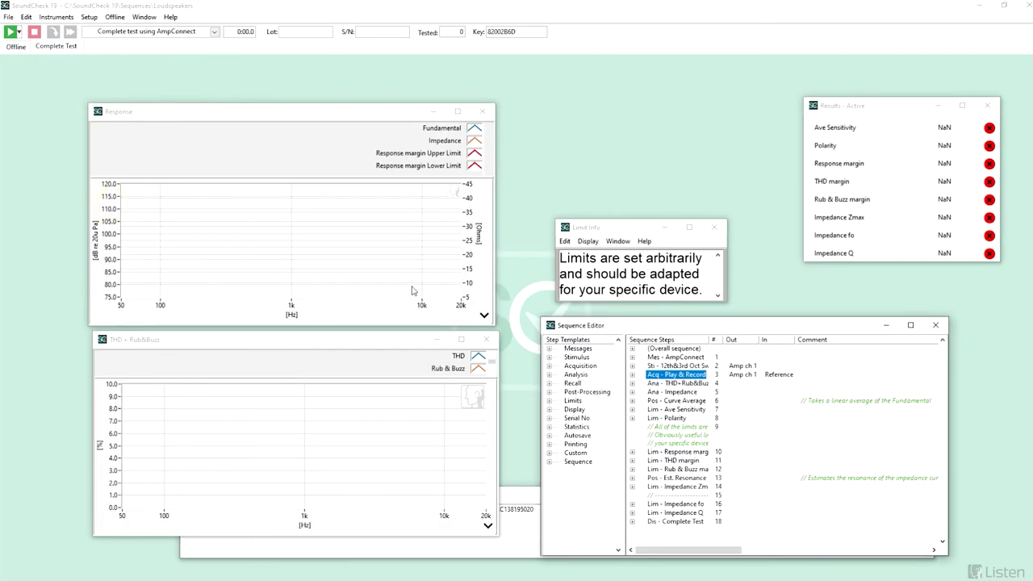
Open the 12th&3rd Oct Sweep stimulus step and inspect the levels of its two frequency stepped sweeps
double_click(676, 366)
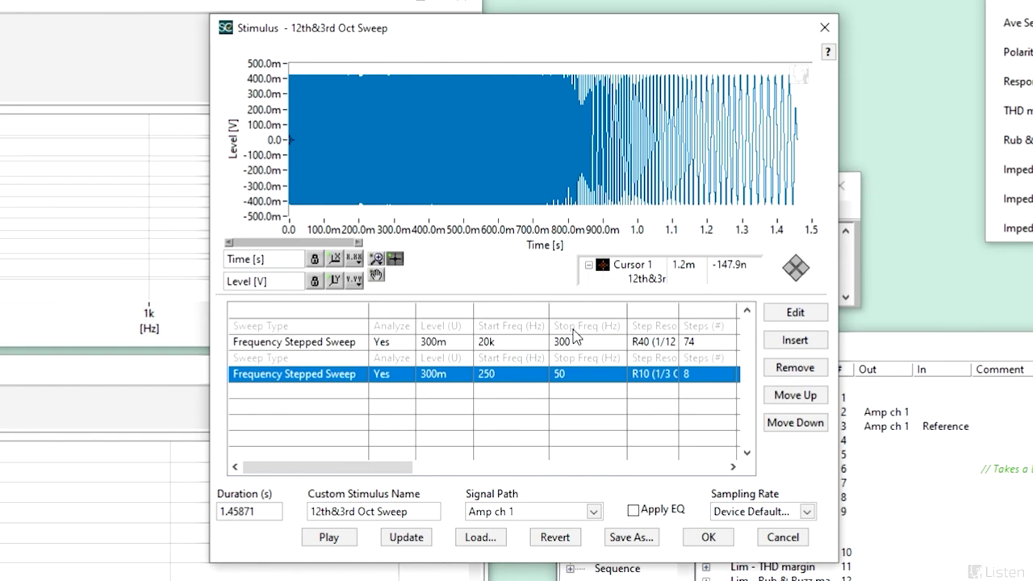
click(473, 342)
click(461, 374)
click(452, 343)
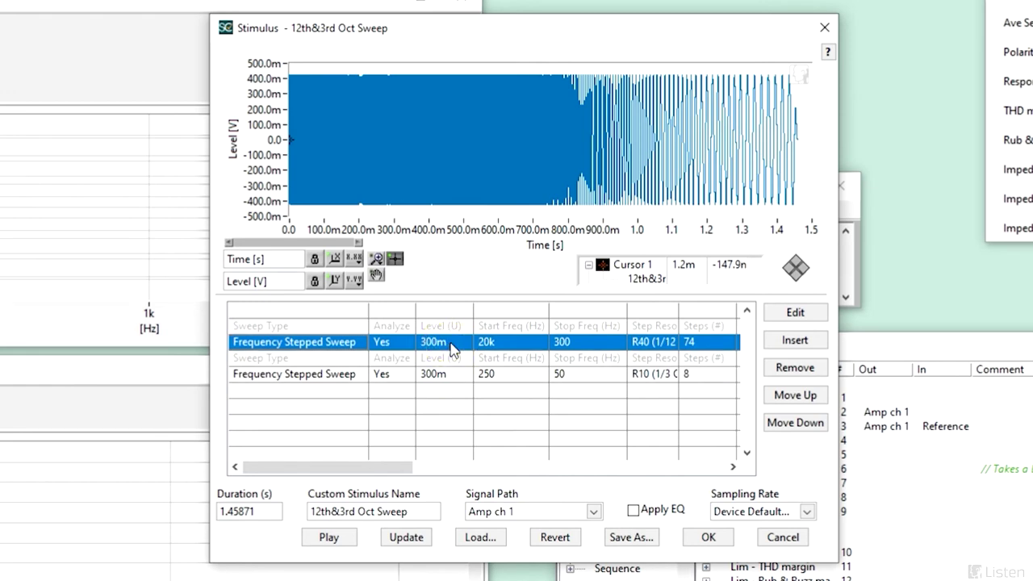
Examine the resolution, frequency range and step size of both stepped sweeps, then close the stimulus step
click(525, 341)
double_click(525, 342)
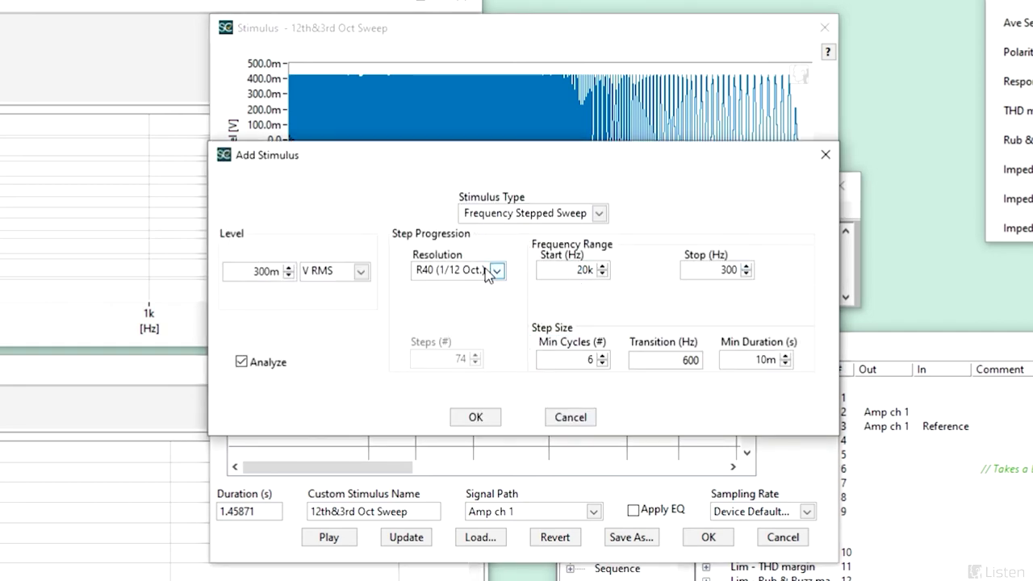
click(476, 419)
click(525, 373)
double_click(525, 373)
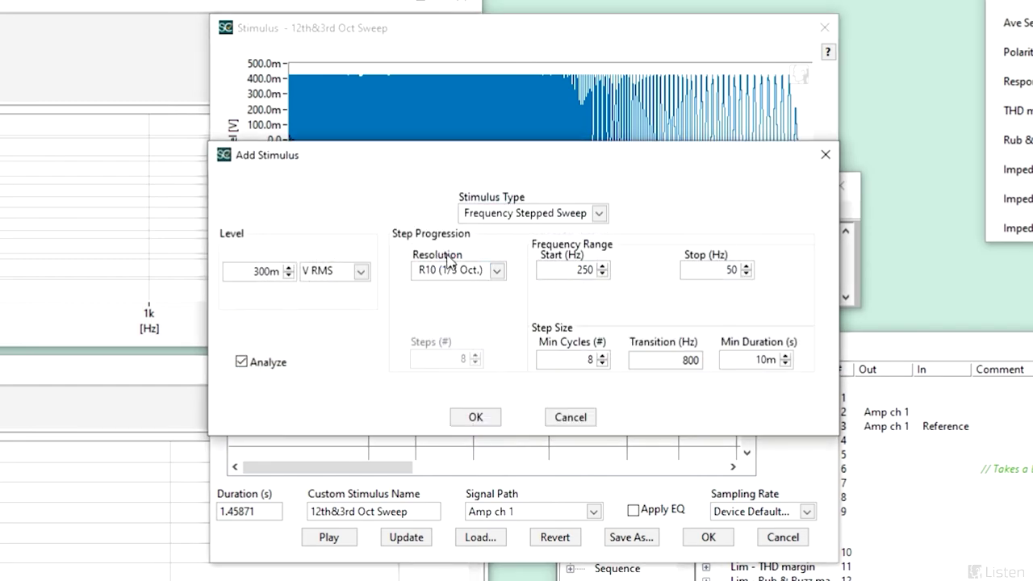
click(476, 416)
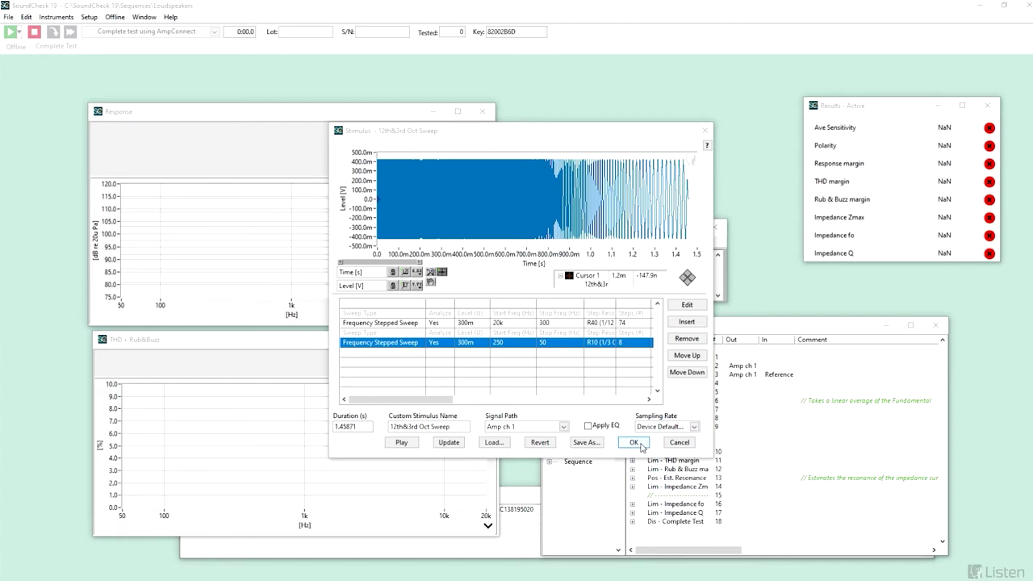
click(635, 442)
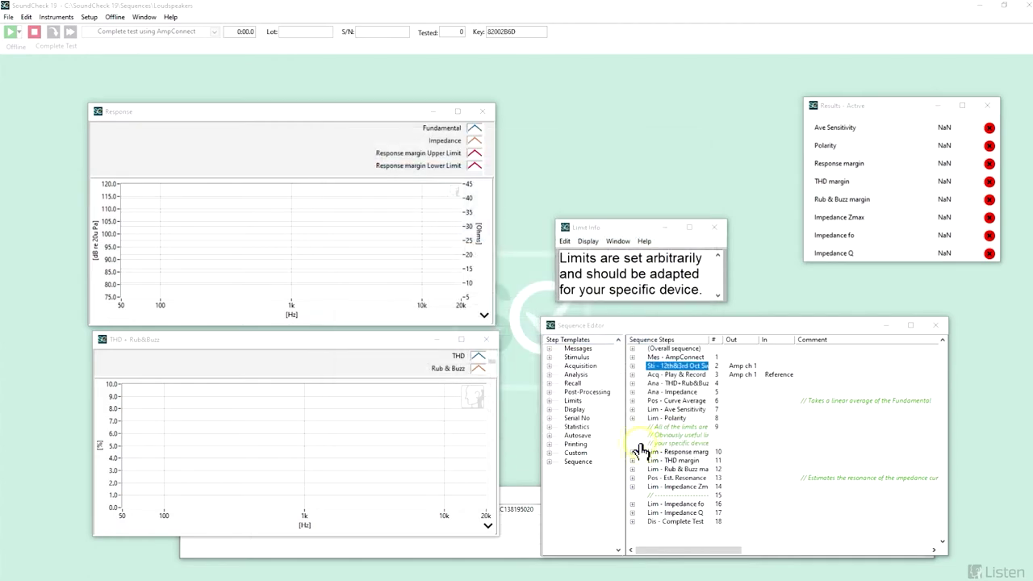
Reposition the sequence editor, open the Play & Record acquisition step, and check its mode, output signal path and stimulus
drag(743, 326, 688, 217)
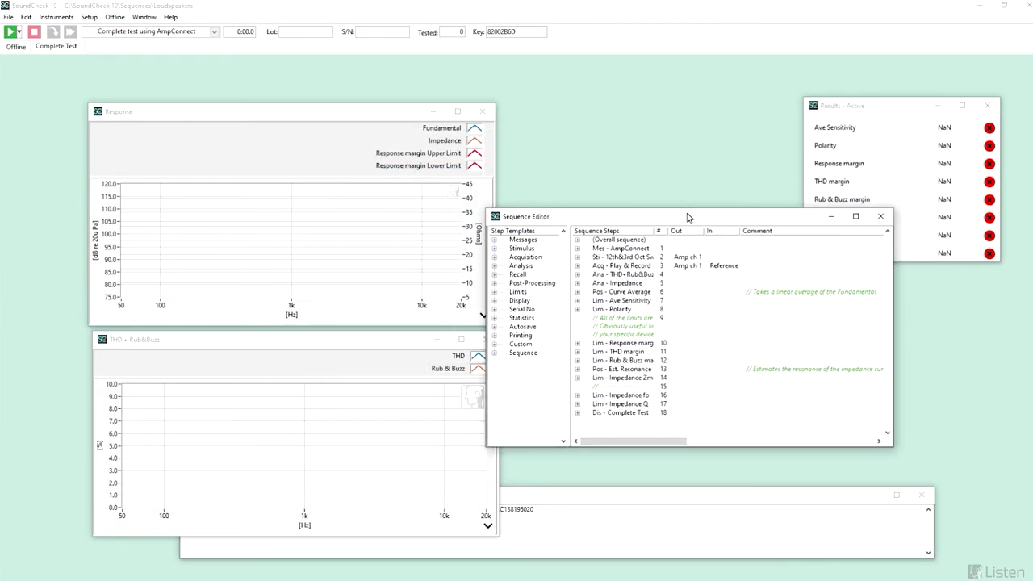
double_click(611, 267)
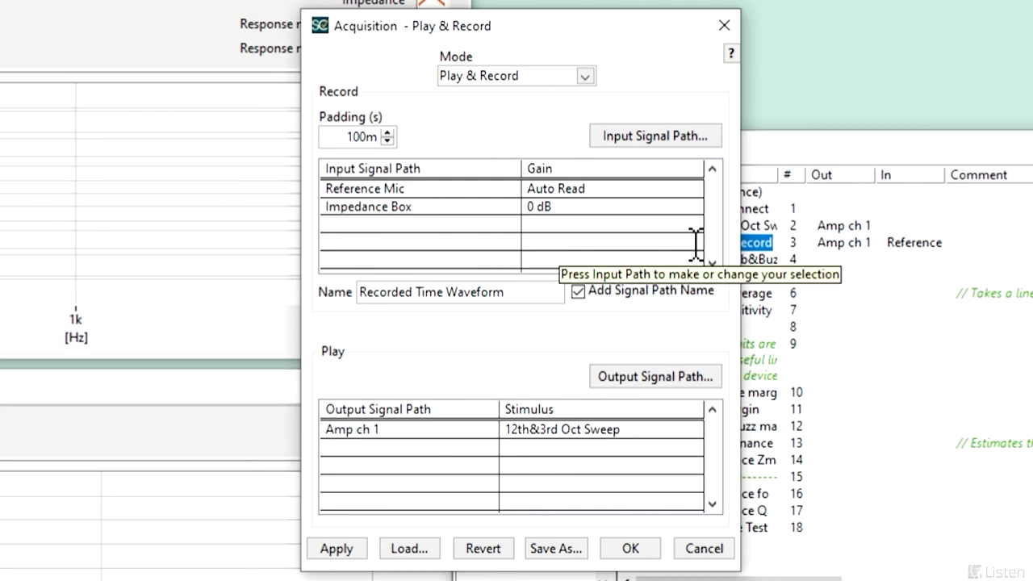
click(413, 429)
click(517, 430)
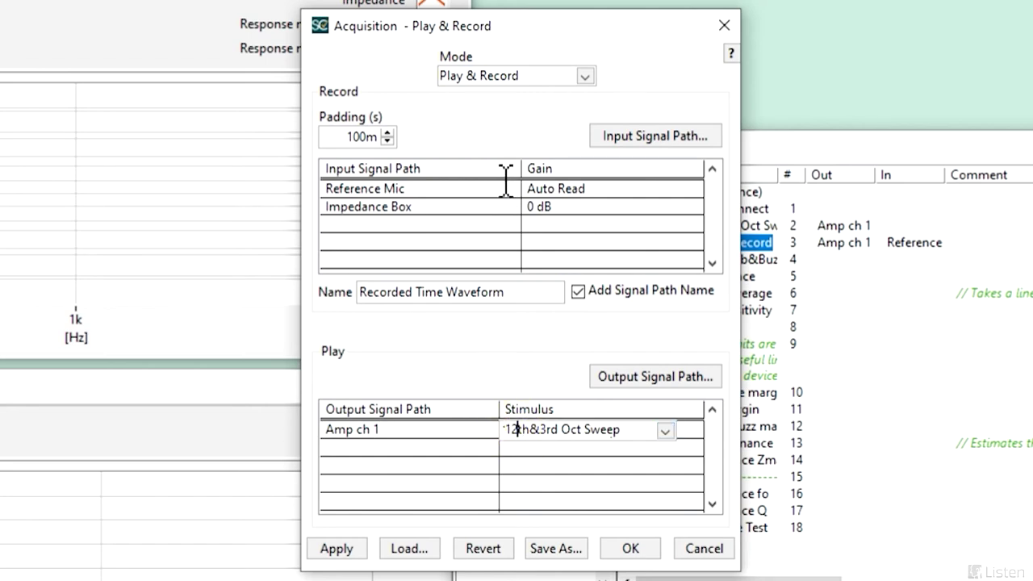
click(500, 79)
click(499, 79)
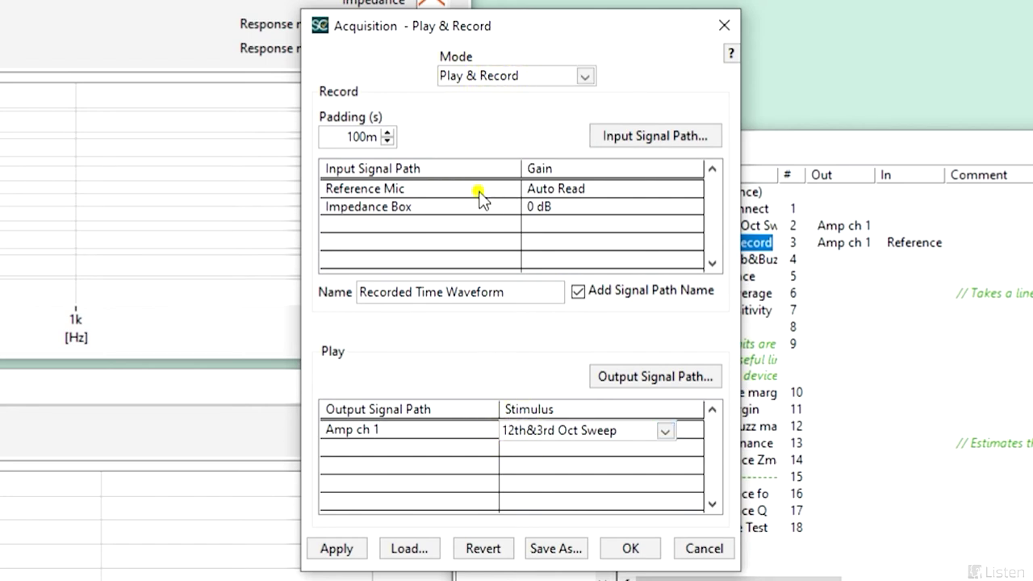
Set the Reference Mic gain to Auto Range in the Play & Record acquisition step and accept the change
click(379, 204)
click(422, 200)
click(611, 187)
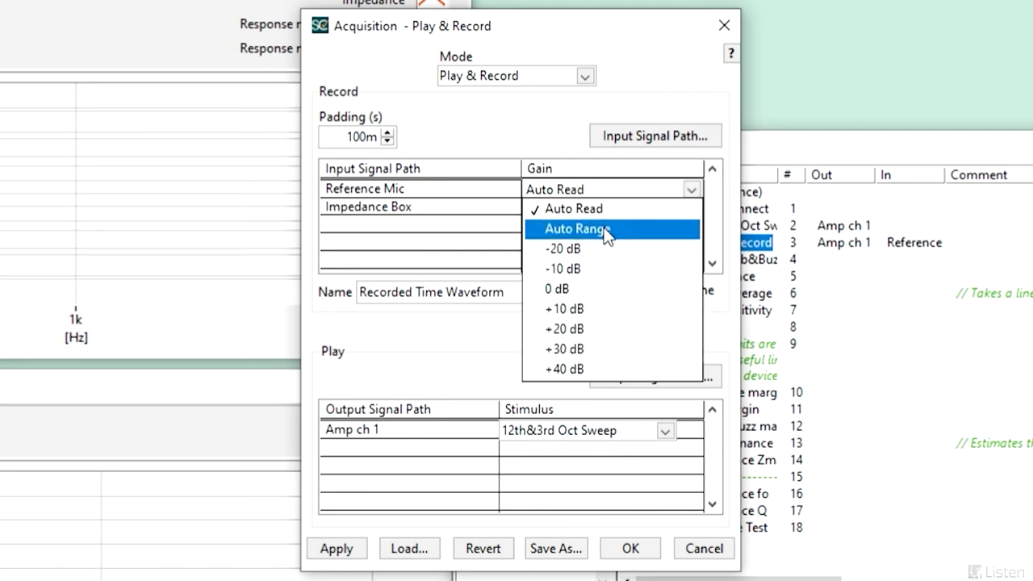
click(602, 227)
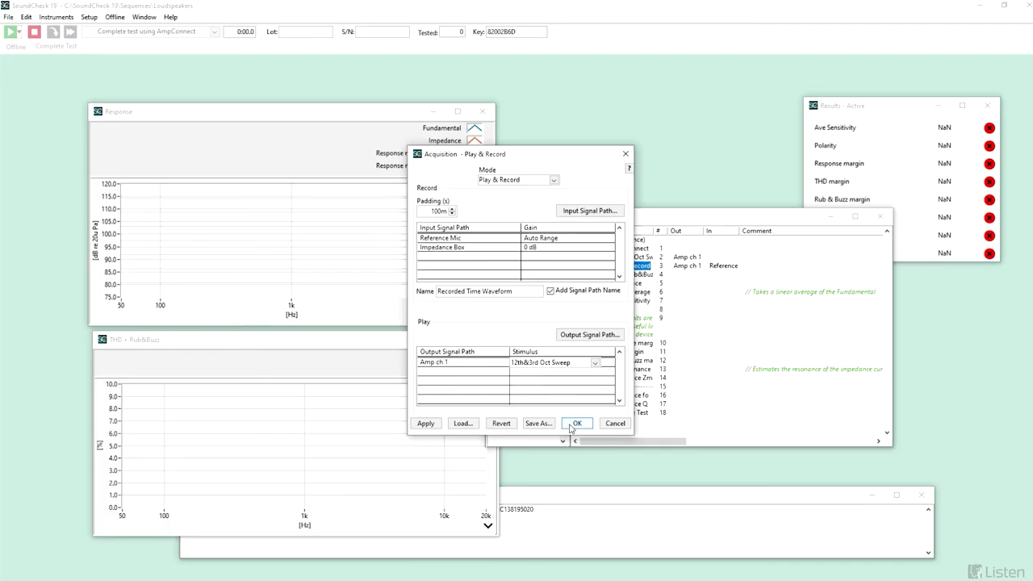
click(576, 424)
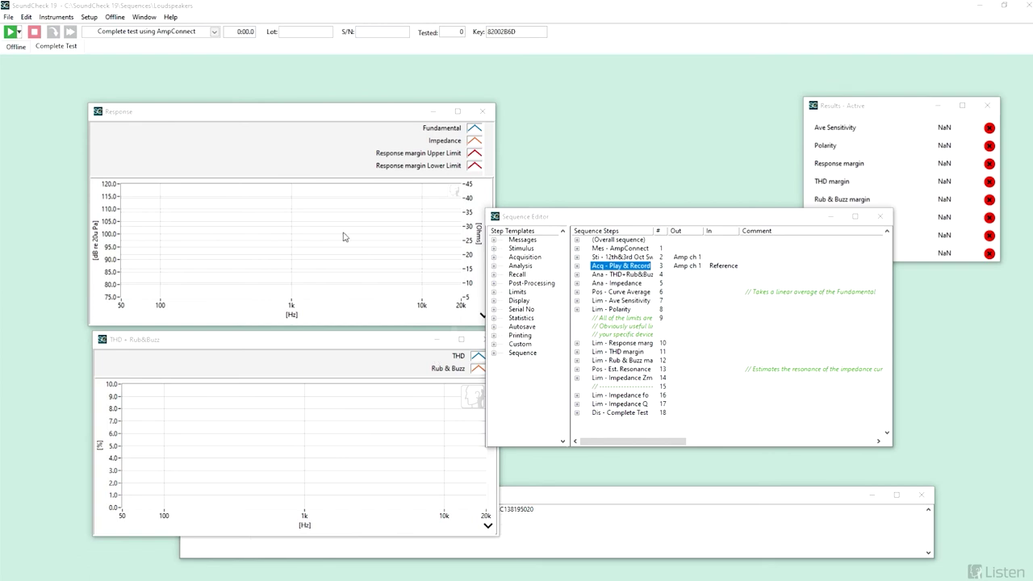